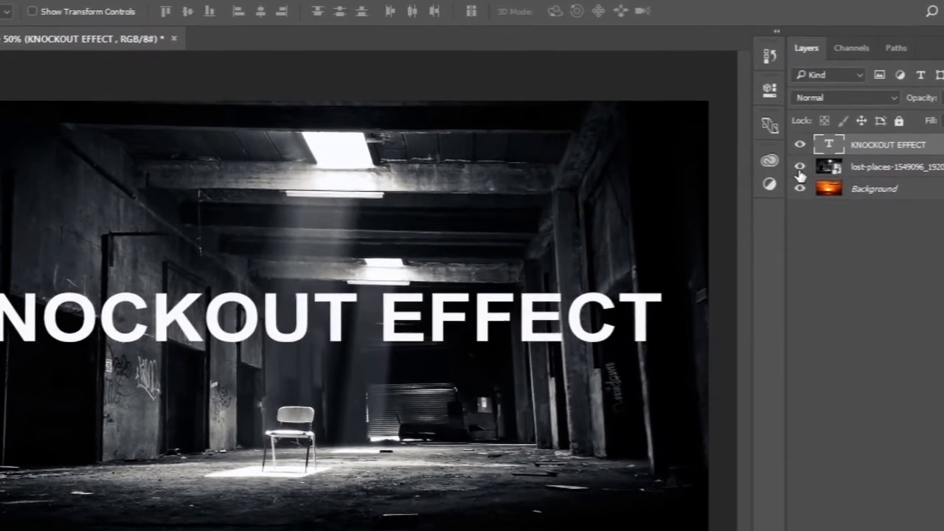
Hide and show the lost-places photo layer and the KNOCKOUT EFFECT text layer to examine the layer stack.
click(814, 148)
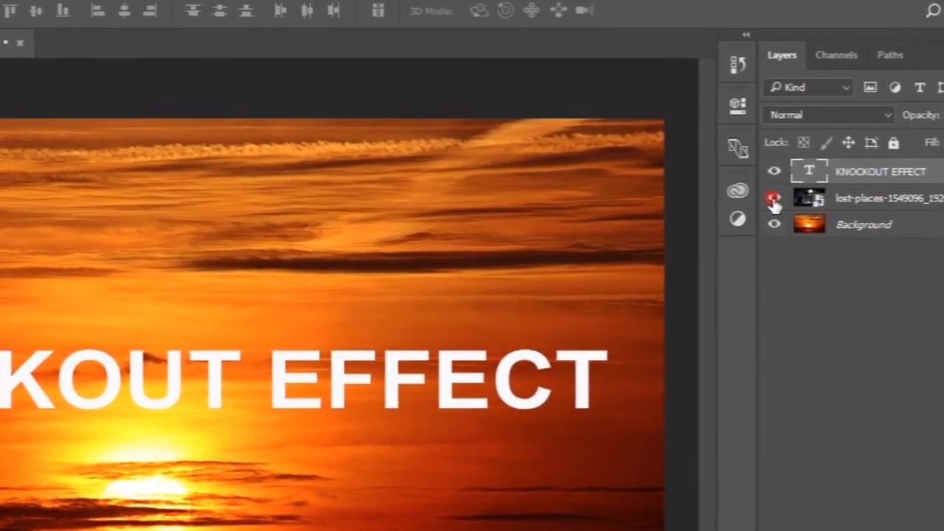
click(775, 200)
click(774, 199)
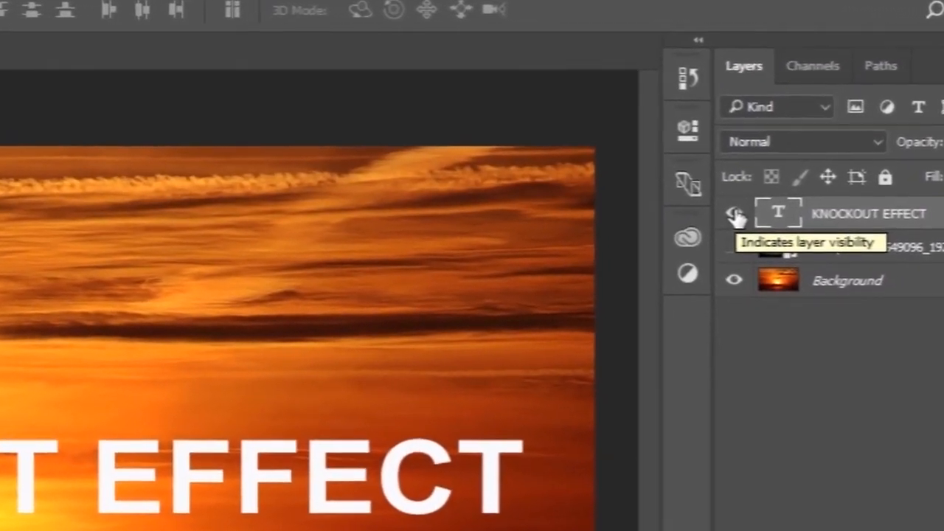
click(734, 214)
click(734, 214)
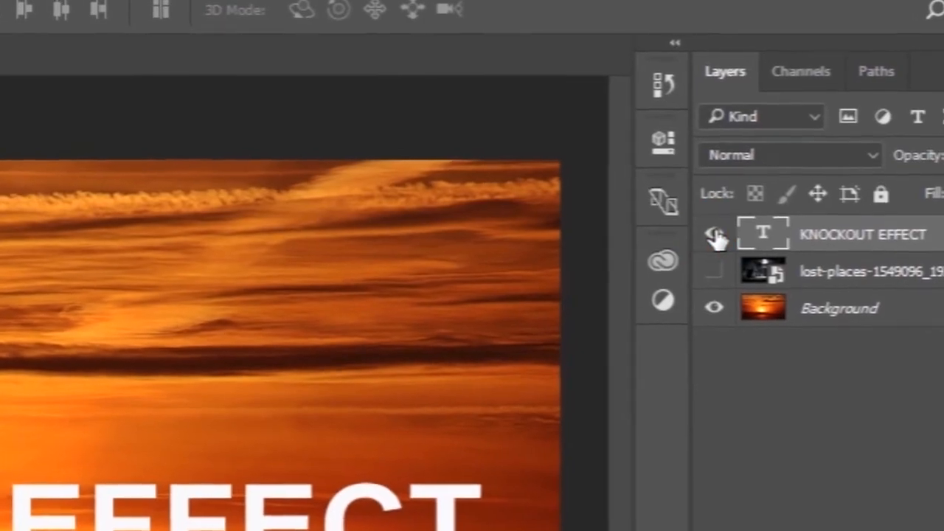
click(714, 271)
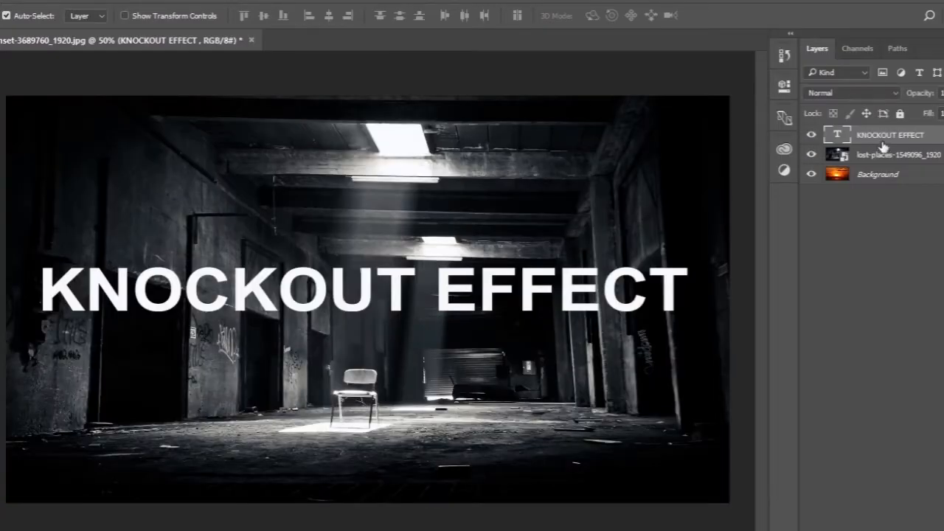
Set Knockout to Shallow in the blending options of the KNOCKOUT EFFECT text layer.
double_click(933, 138)
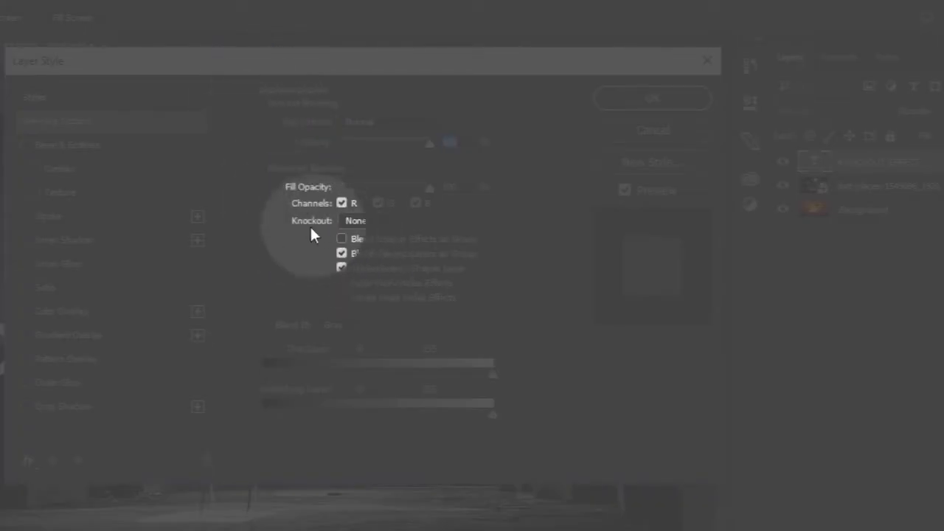
click(390, 221)
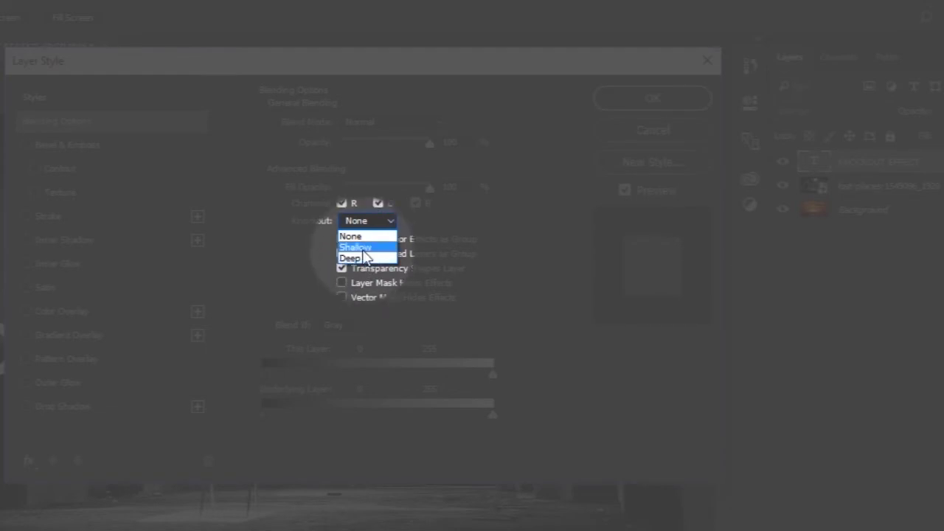
click(362, 250)
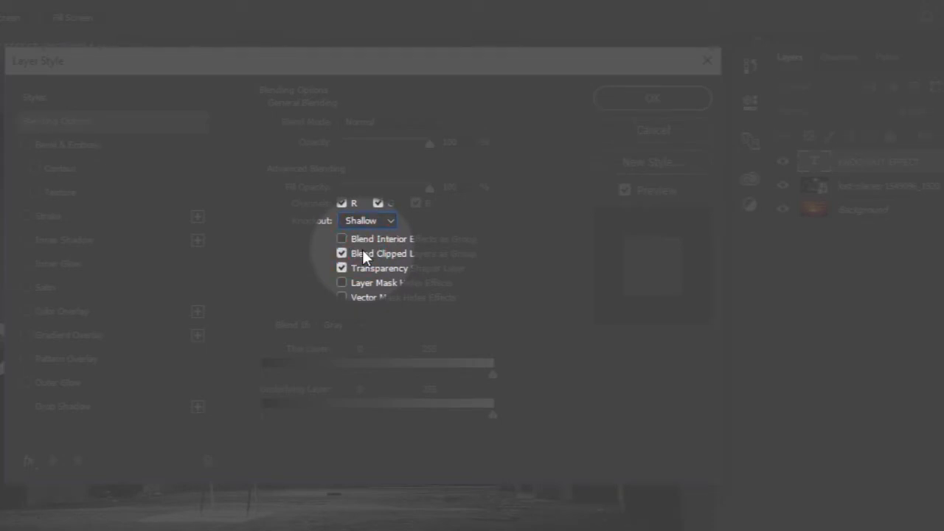
click(629, 101)
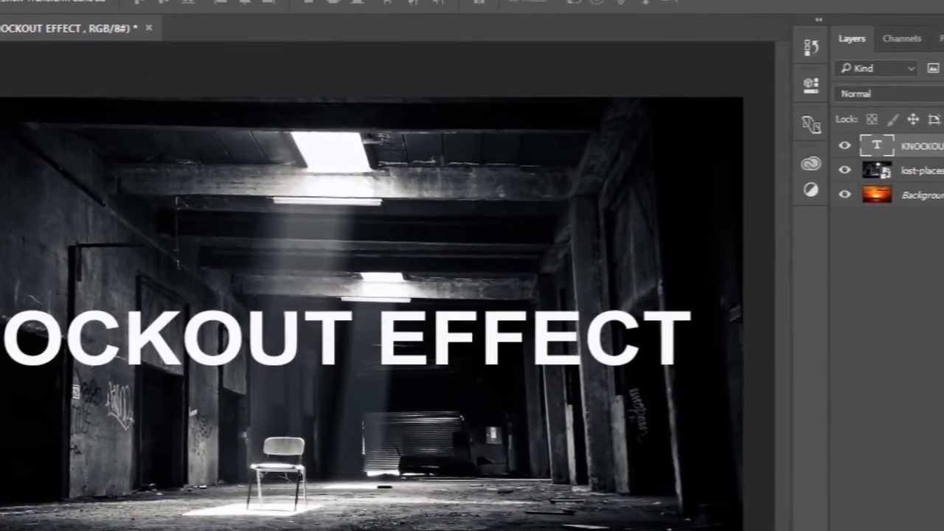
Lower the KNOCKOUT EFFECT text layer's Fill Opacity to 0% in its blending options.
double_click(938, 141)
drag(400, 51, 731, 63)
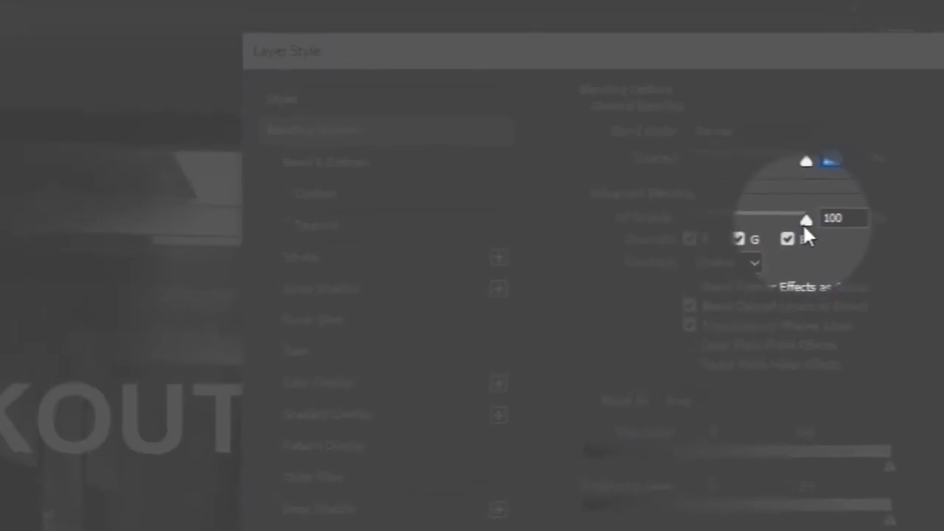
drag(804, 221, 687, 222)
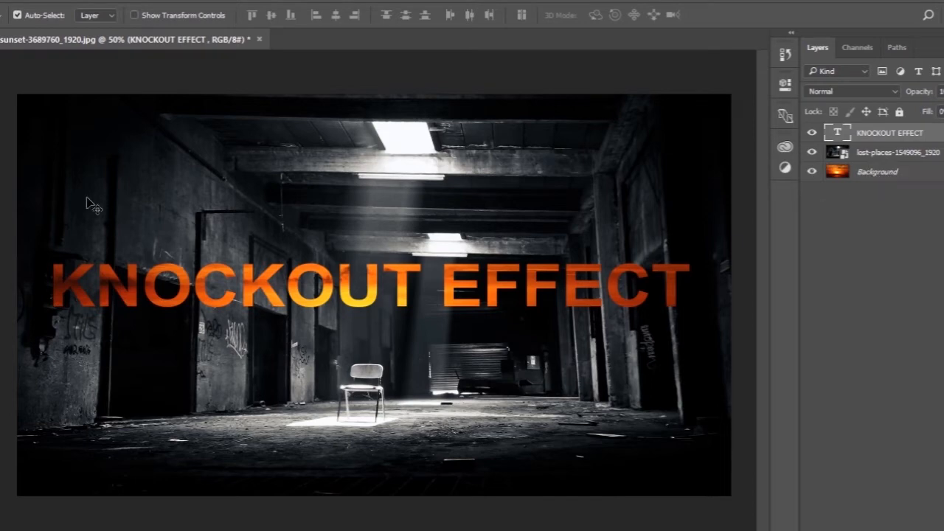
Replace the KNOCKOUT EFFECT wording with UNIVERSE and move the text near the middle of the image.
drag(325, 296, 336, 243)
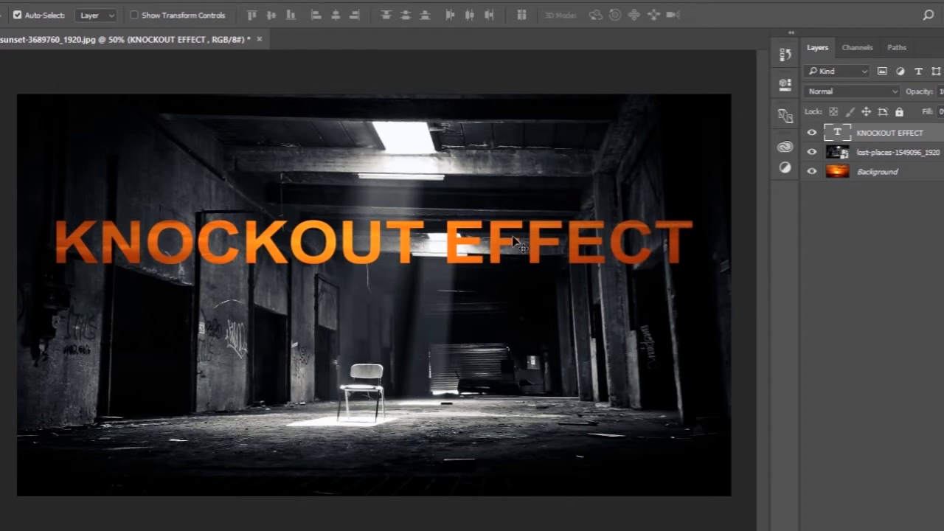
double_click(838, 133)
drag(700, 234, 22, 205)
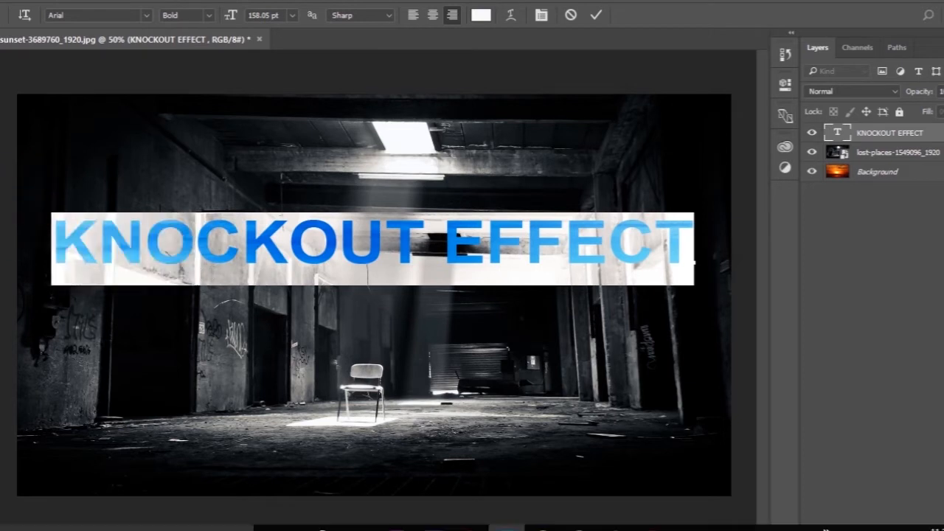
text(UNIV)
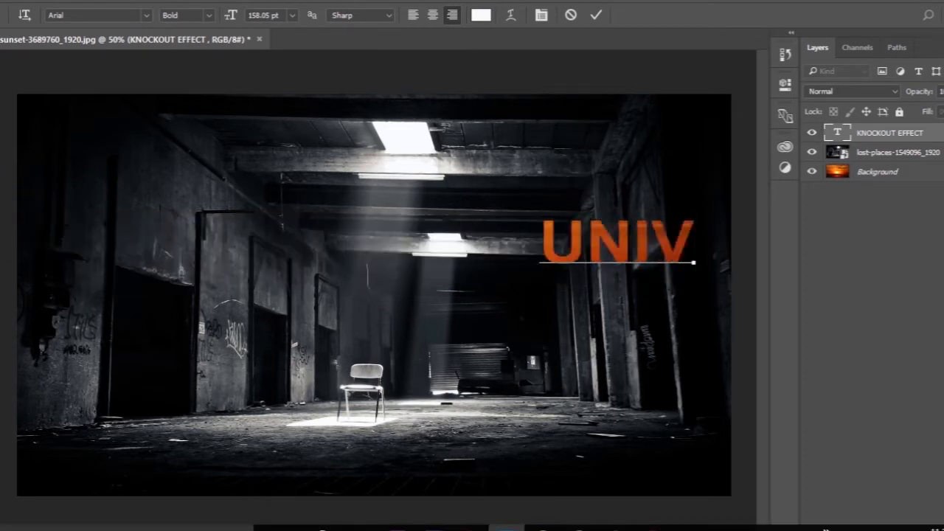
text(ERSE)
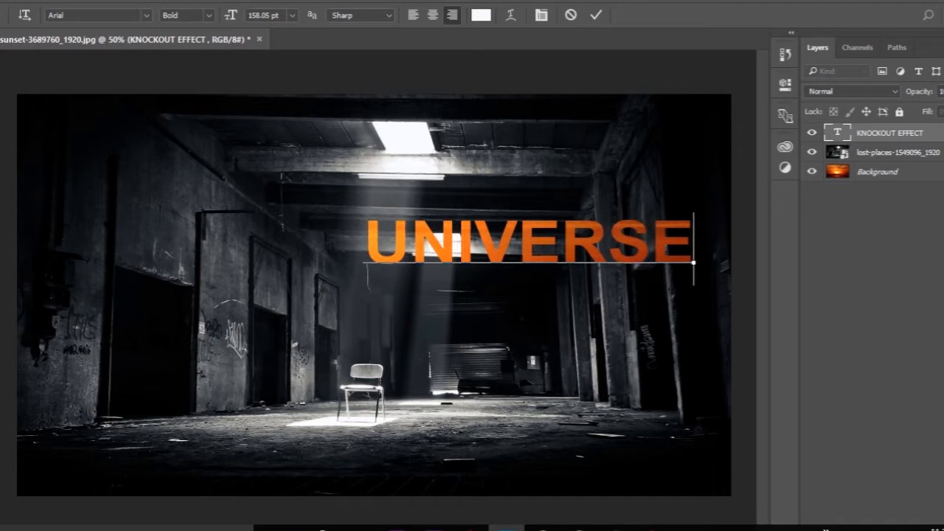
key(ctrl+Return)
key(v)
drag(486, 262, 314, 283)
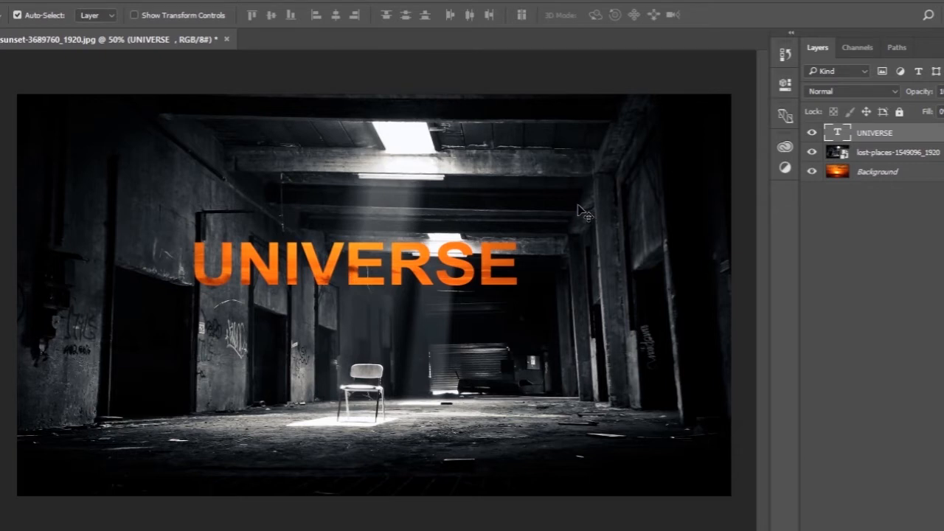
Set the UNIVERSE text layer's Knockout option to Deep.
double_click(921, 139)
drag(442, 52, 723, 56)
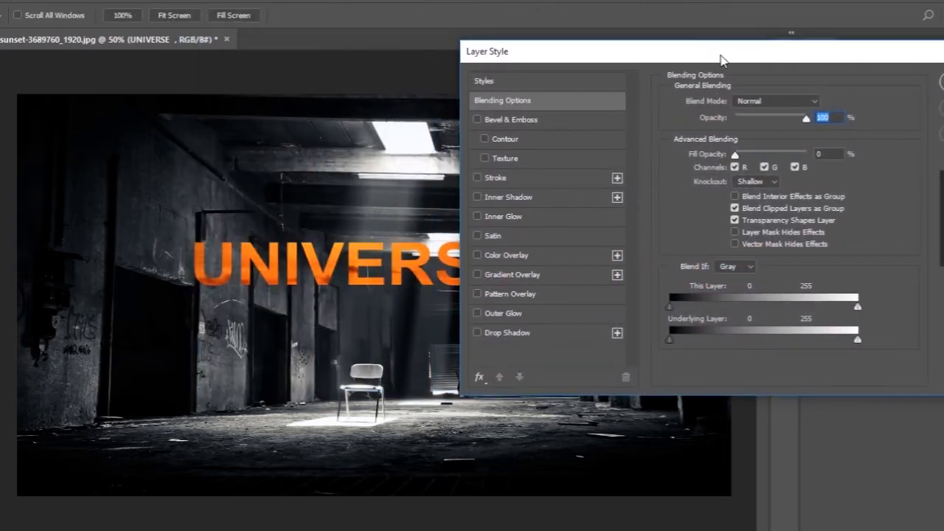
click(772, 184)
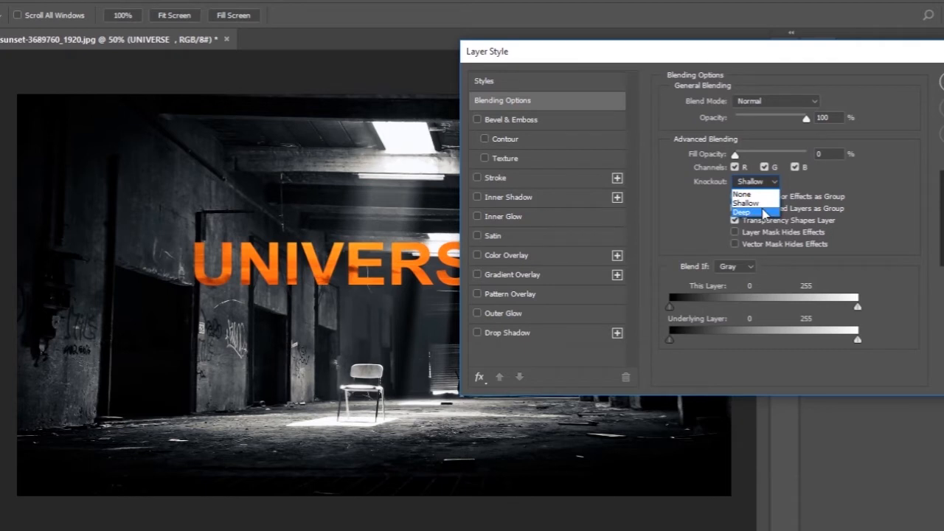
click(764, 213)
key(Return)
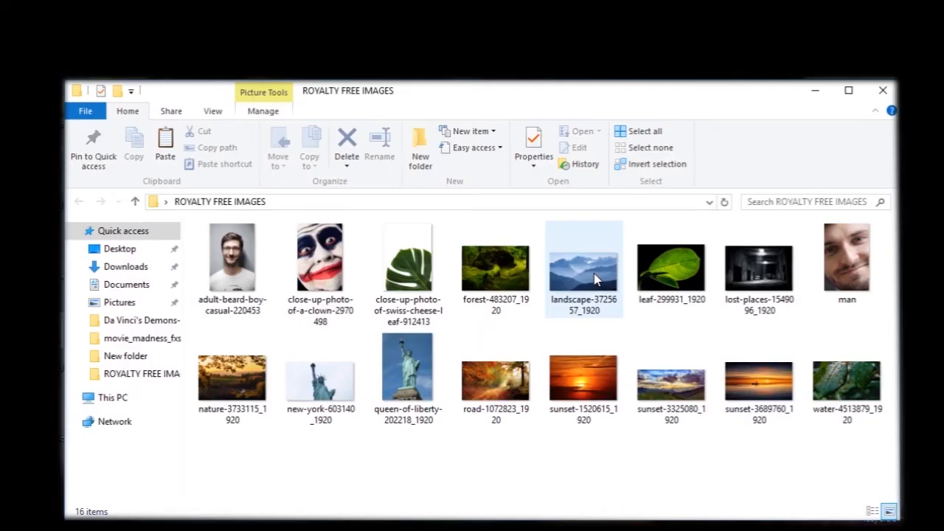
Place the landscape-3725657_1920 photo from the ROYALTY FREE IMAGES folder and reorder it directly below the UNIVERSE text layer.
drag(590, 273, 522, 504)
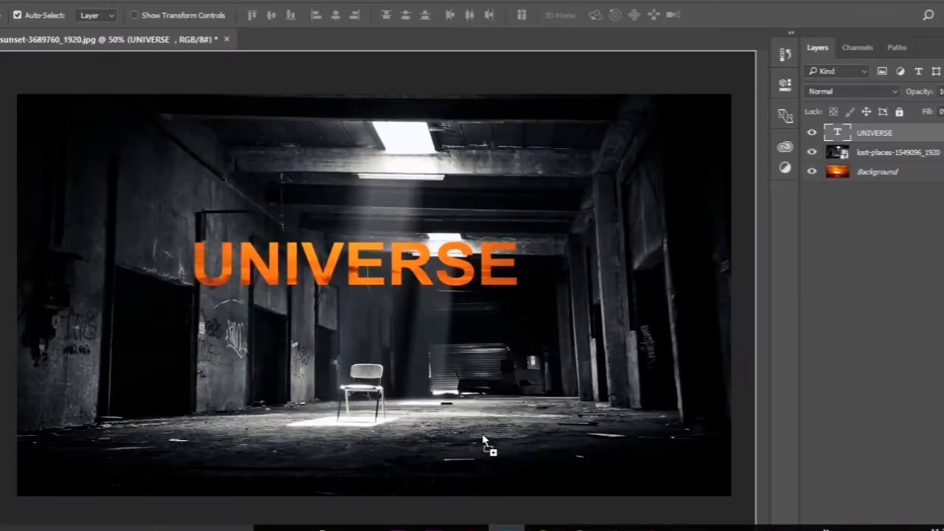
drag(485, 443, 480, 428)
key(Return)
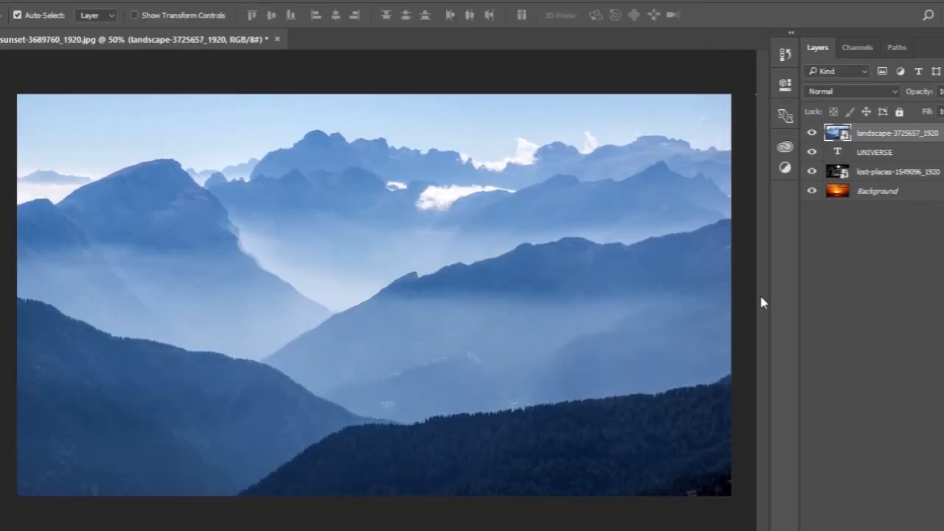
drag(883, 135, 889, 172)
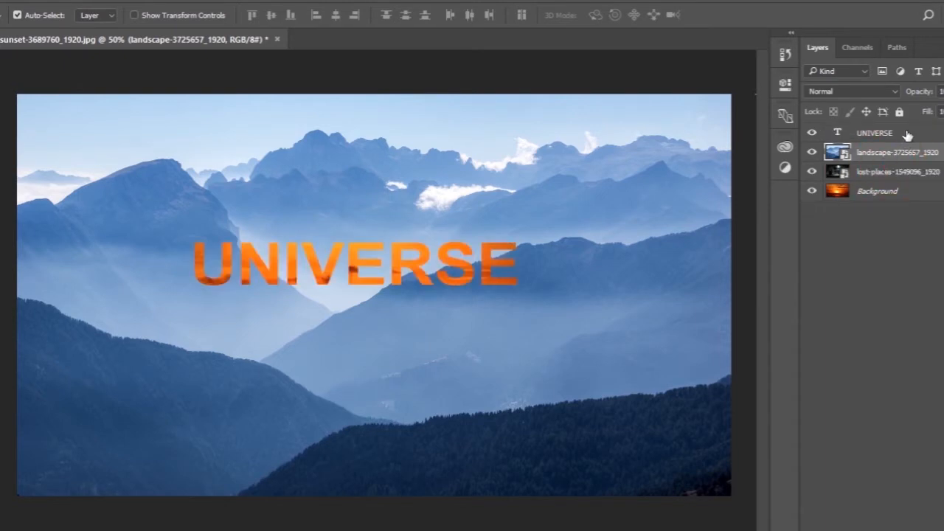
Switch the UNIVERSE layer's Knockout to Shallow and back to Deep to compare the two settings.
double_click(906, 135)
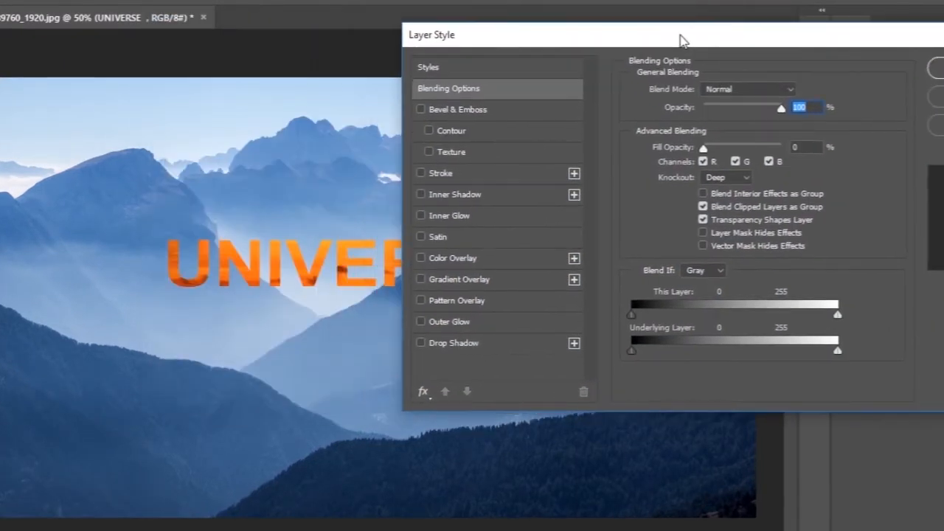
drag(680, 38, 684, 37)
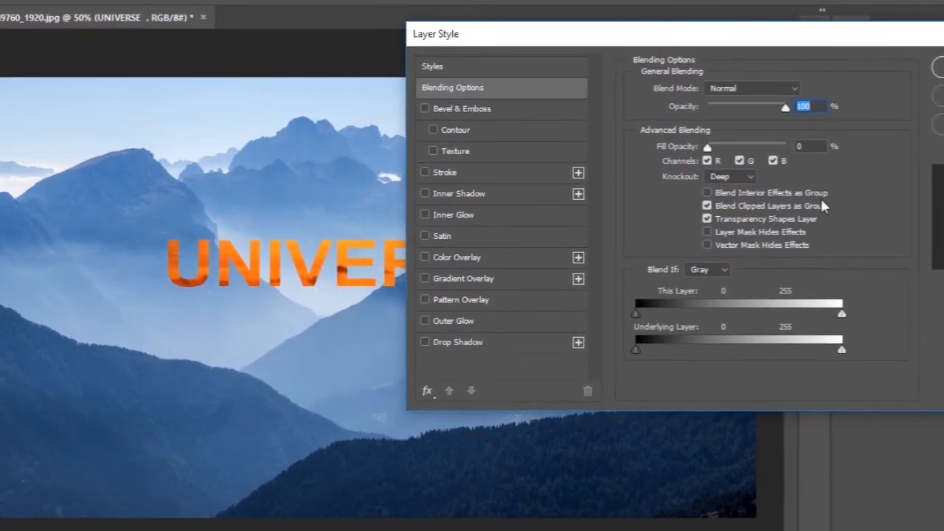
click(749, 175)
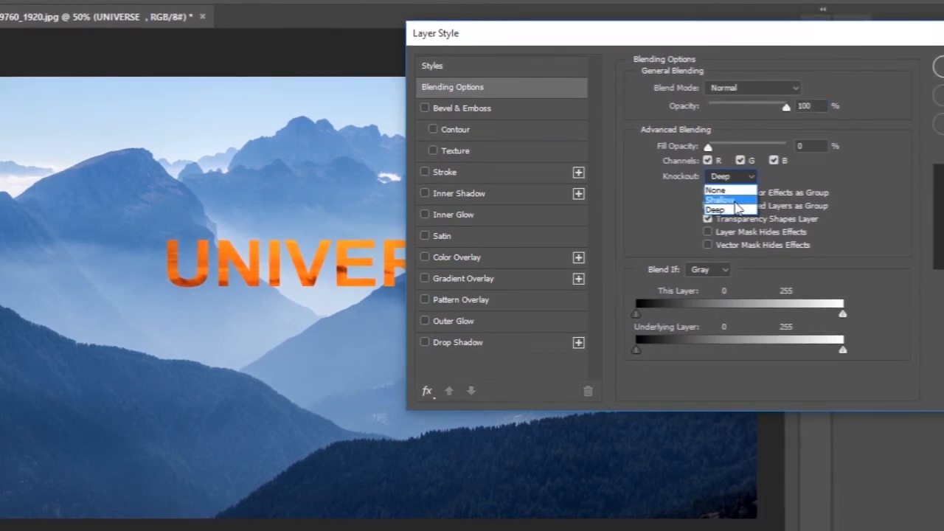
click(736, 202)
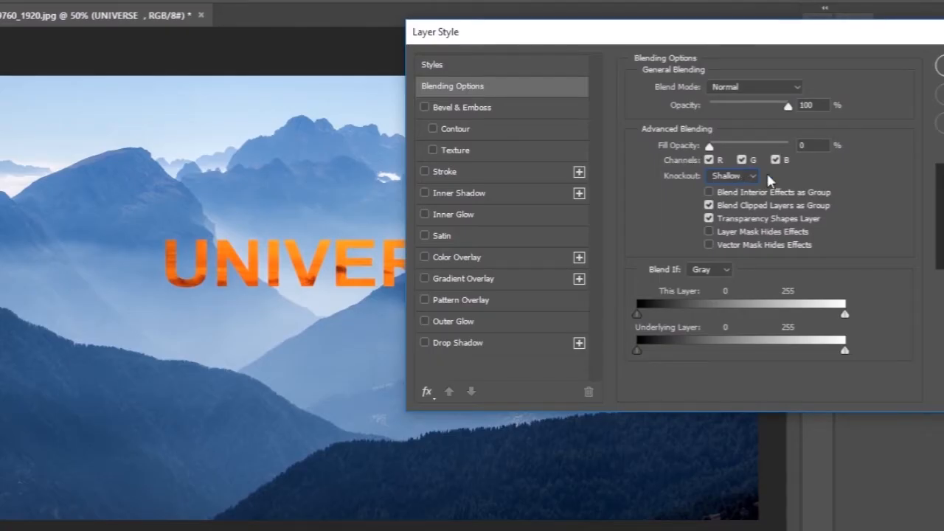
click(754, 176)
click(726, 199)
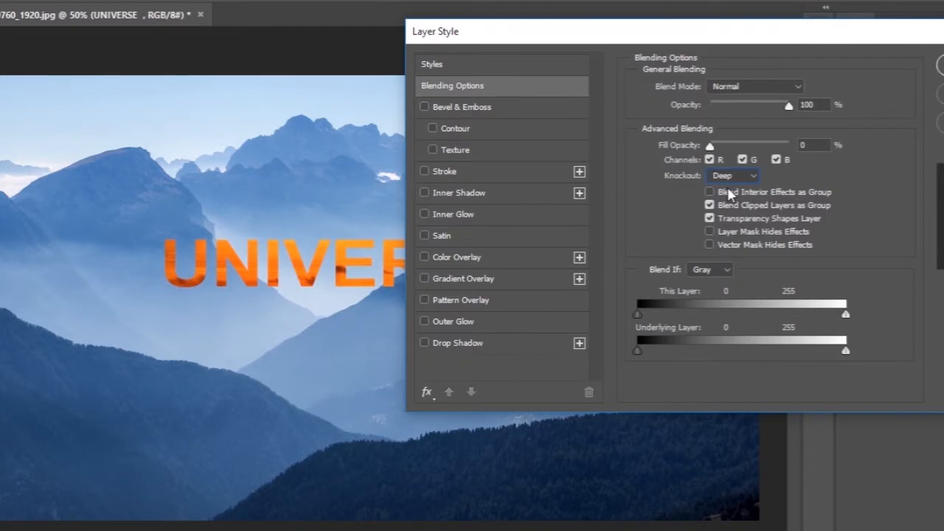
click(942, 65)
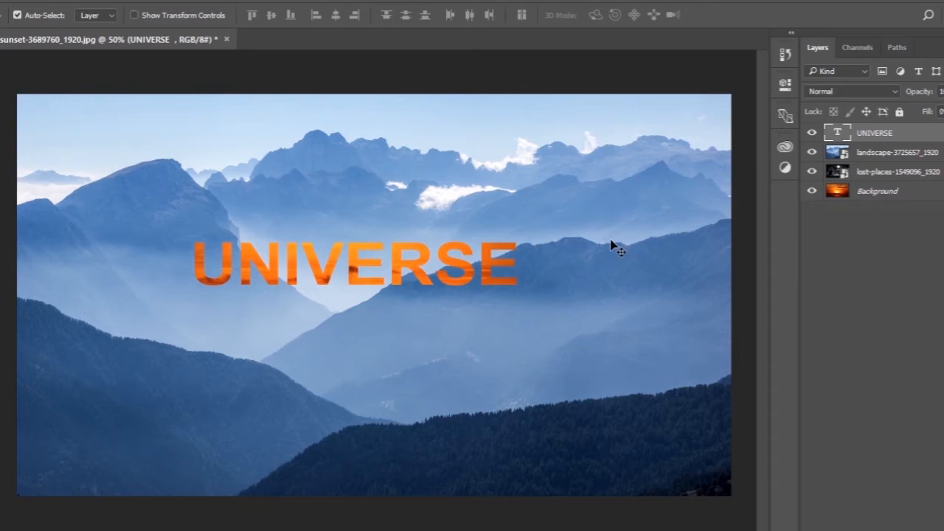
Group the UNIVERSE text layer with the landscape photo layer and check the group's contents.
click(880, 151)
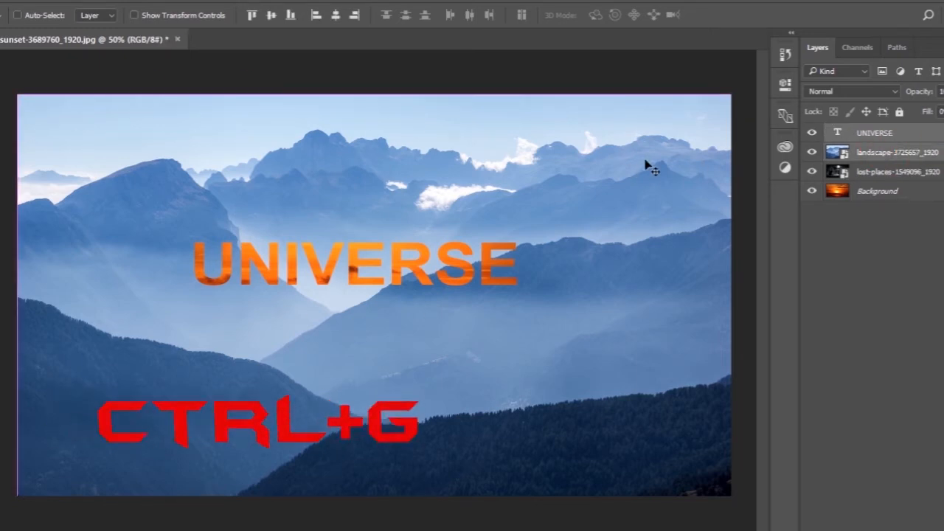
key(ctrl+g)
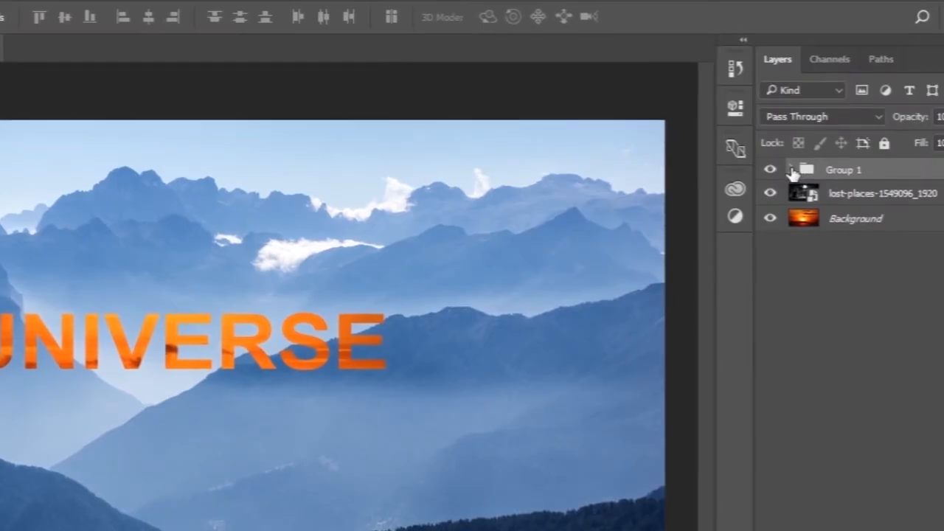
click(791, 170)
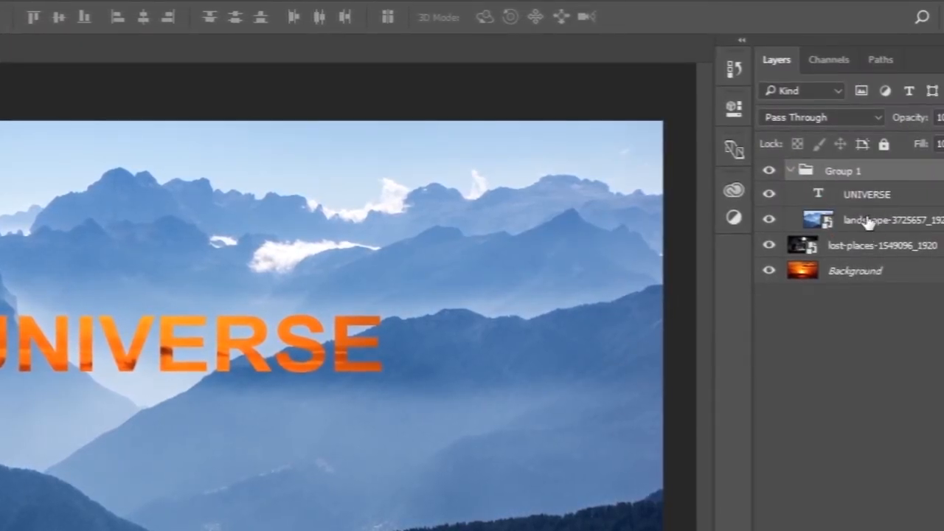
click(790, 172)
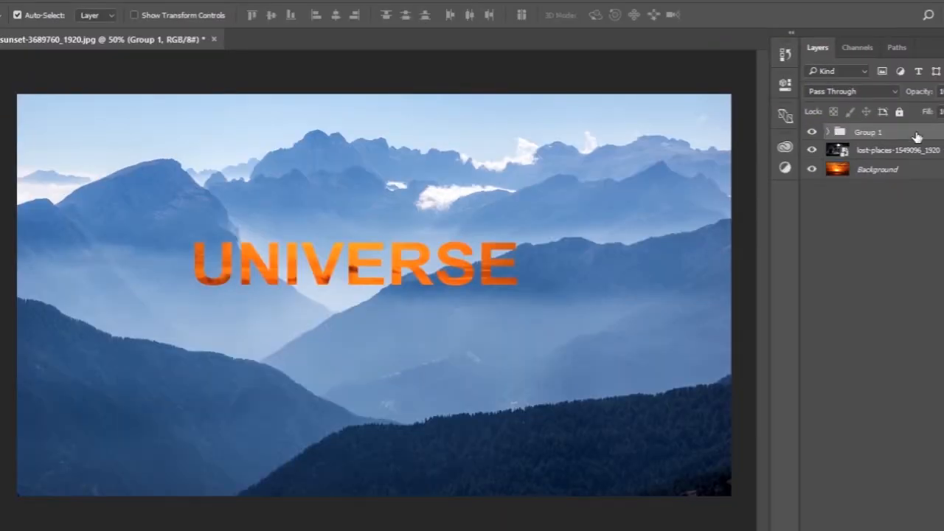
Set the grouped UNIVERSE text layer's Knockout option to Shallow and shift the text slightly right and up over the landscape.
click(828, 132)
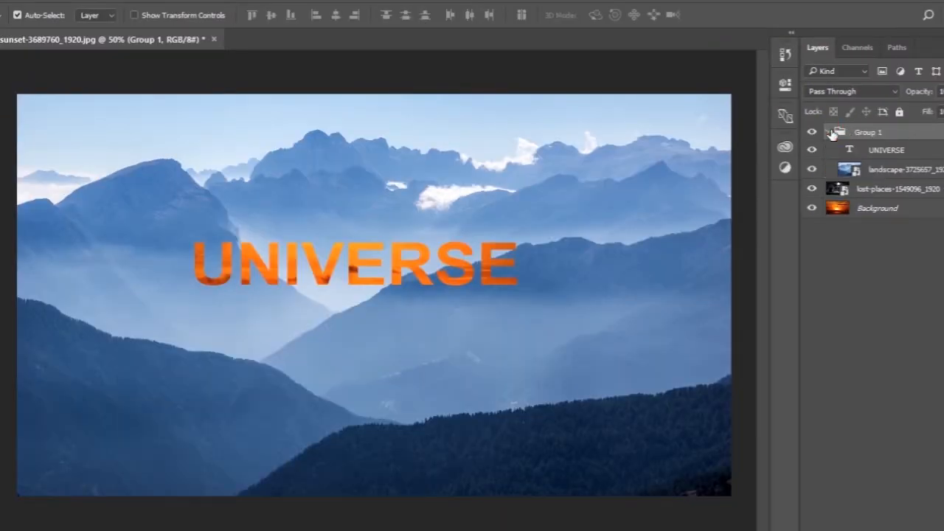
double_click(921, 152)
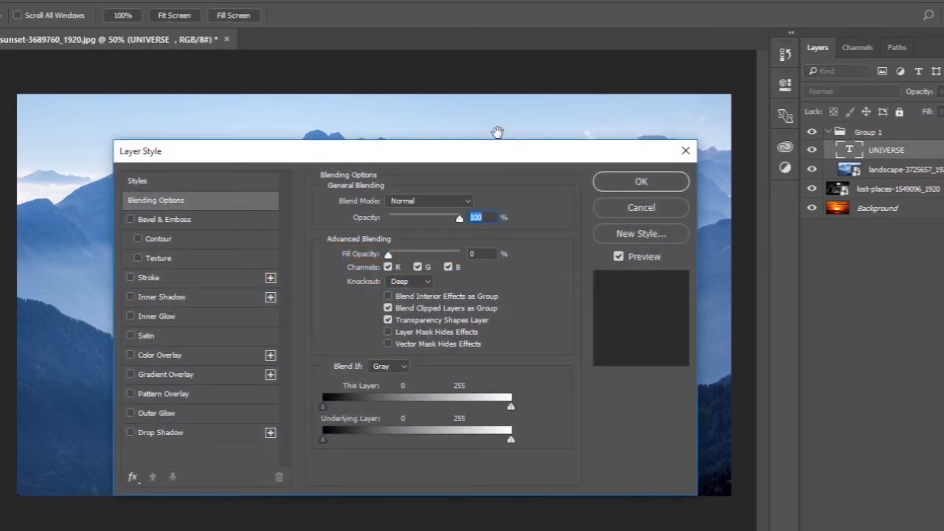
drag(500, 156, 807, 78)
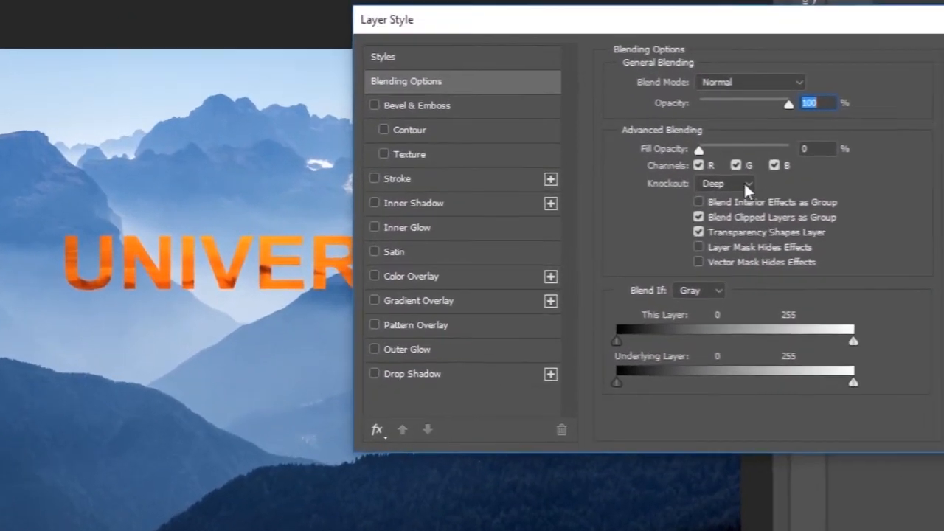
click(746, 184)
click(735, 212)
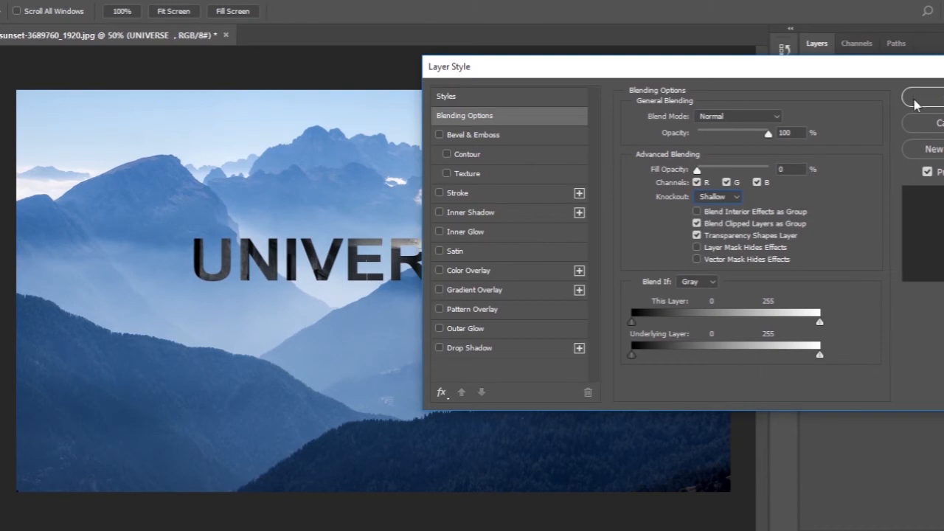
drag(780, 73, 500, 311)
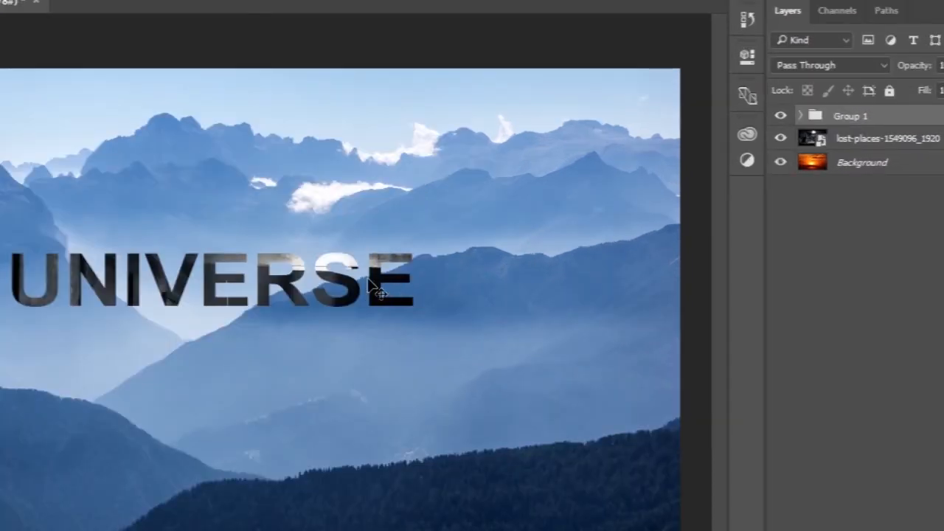
drag(376, 291, 437, 279)
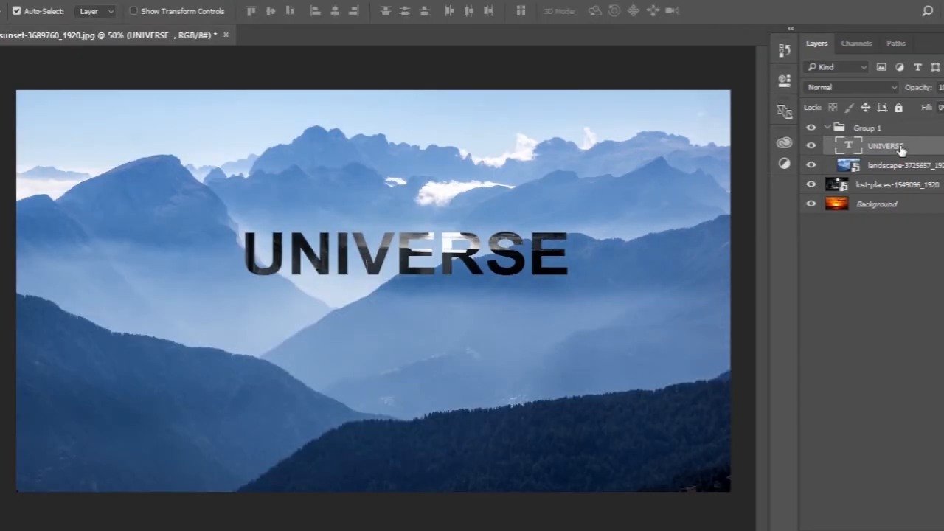
Set the UNIVERSE text layer's Knockout option to Deep.
double_click(915, 147)
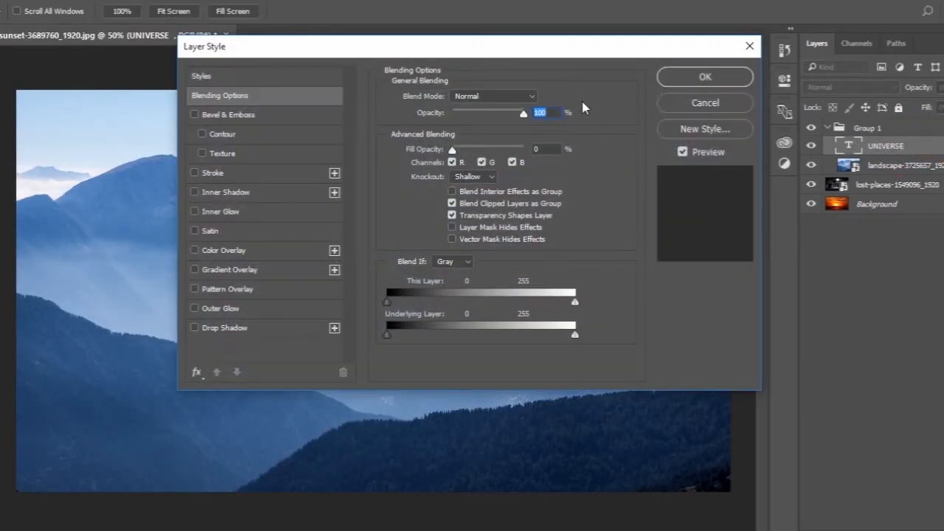
drag(572, 52, 831, 73)
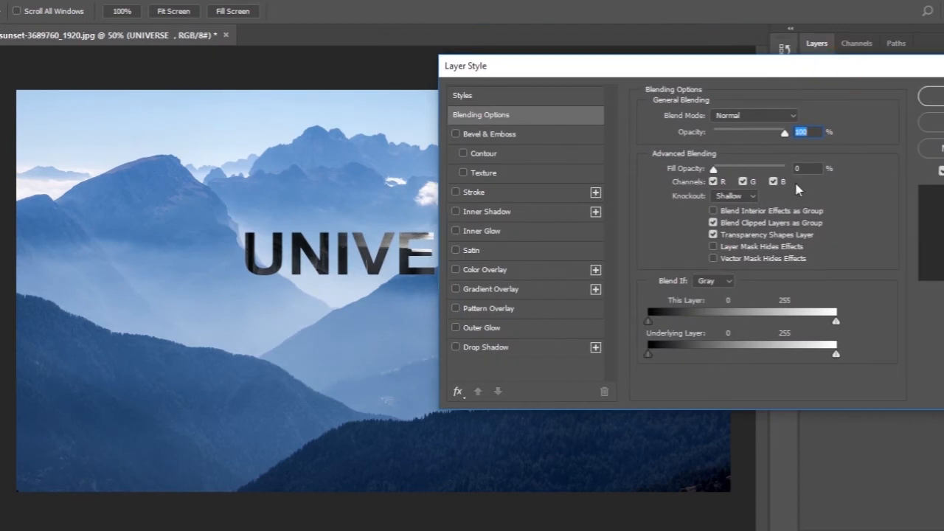
click(754, 196)
click(732, 227)
key(Return)
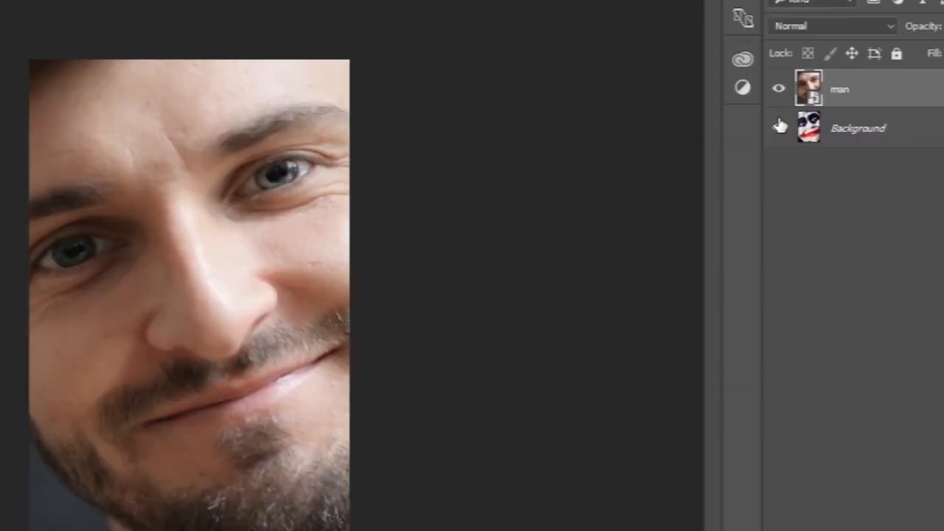
Toggle the Background and man layers' visibility to compare the clown face with the man's face.
click(811, 133)
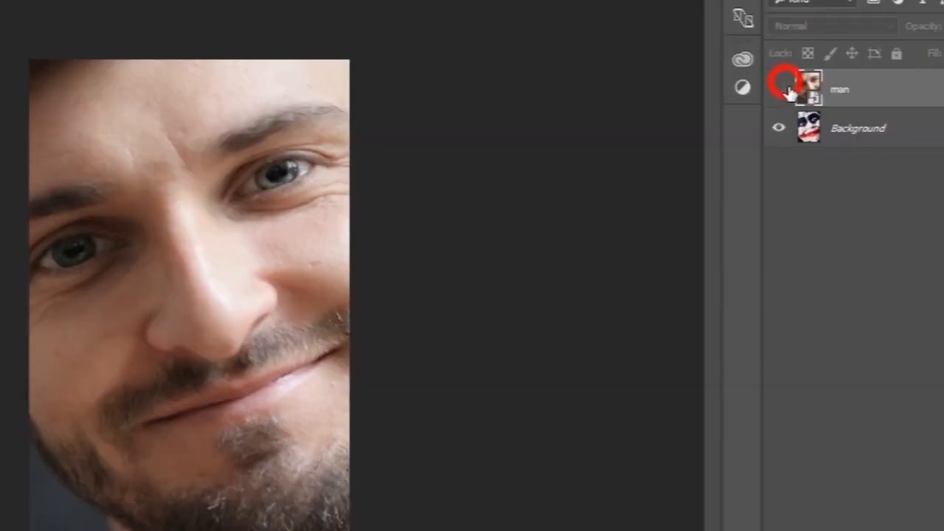
click(786, 86)
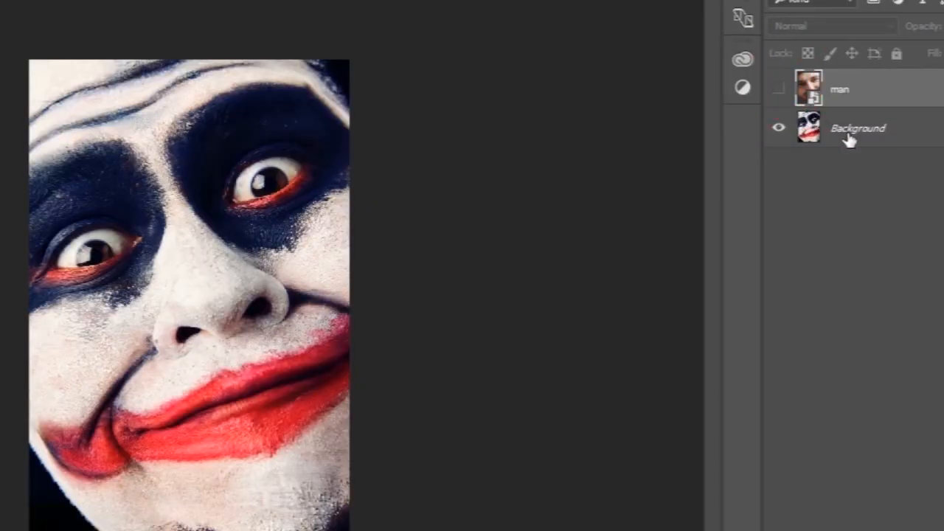
click(779, 90)
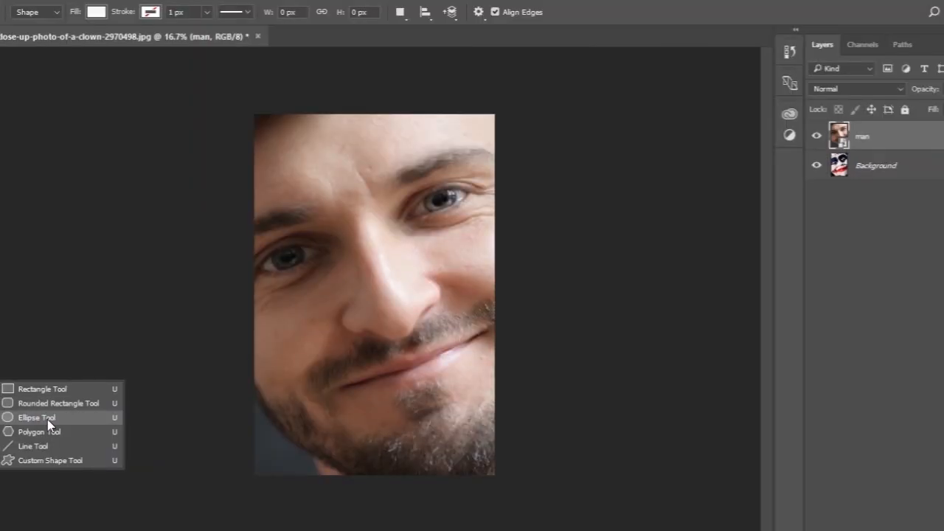
Draw an ellipse about 450 by 463 px on the man's forehead, between the eyebrows, and fill it with black.
click(47, 418)
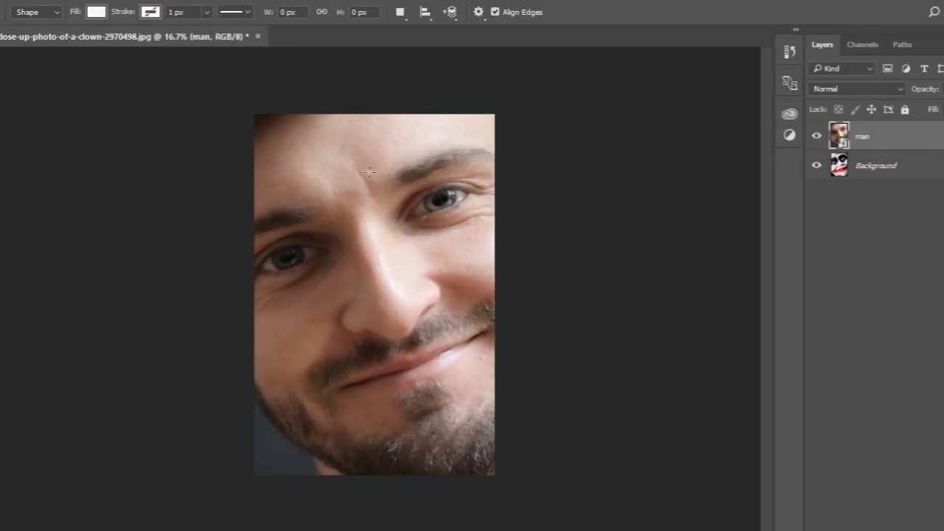
drag(331, 151, 387, 209)
click(576, 192)
click(614, 220)
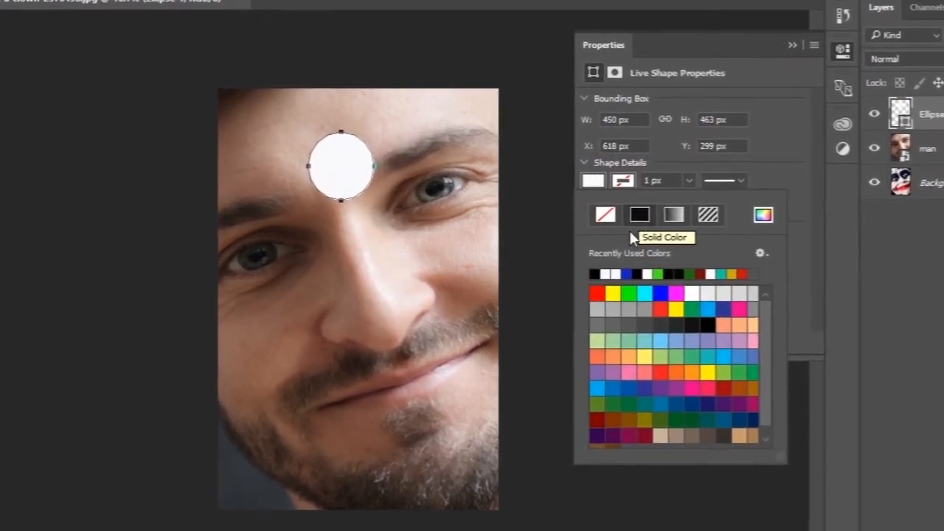
click(708, 326)
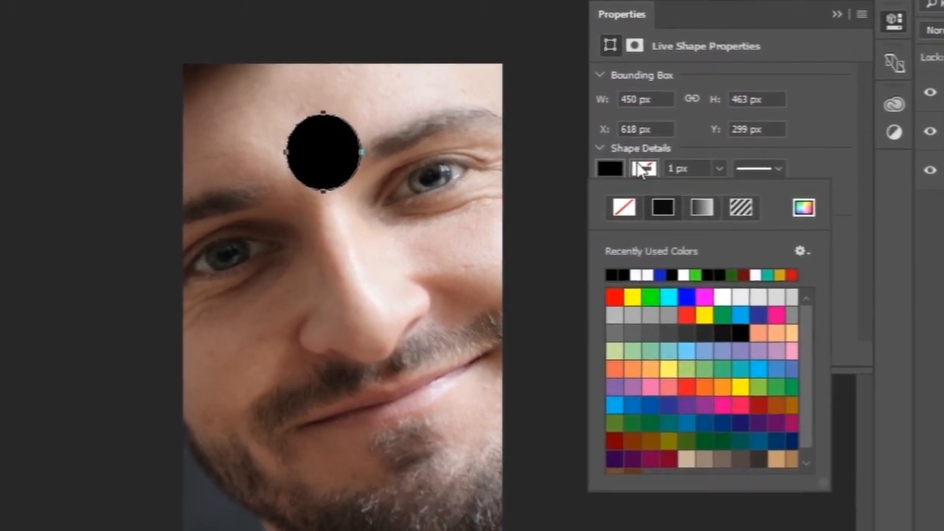
click(862, 14)
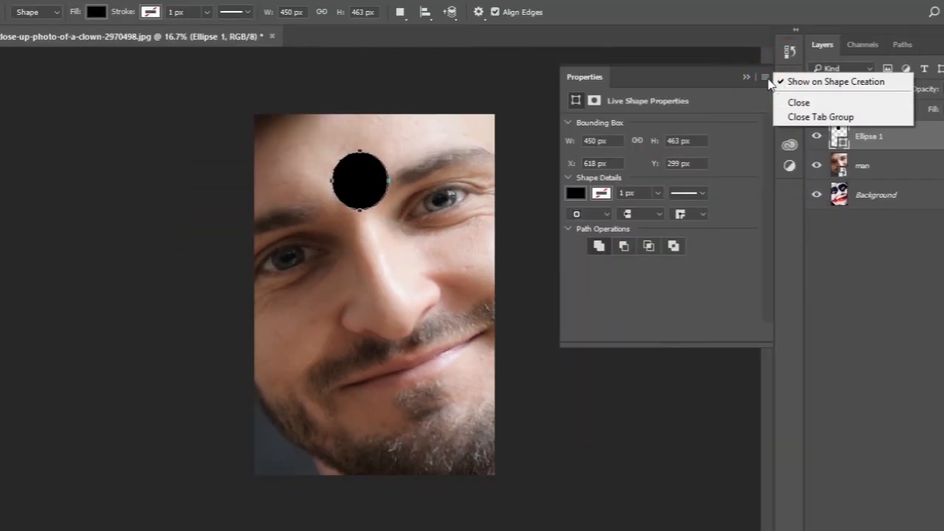
click(799, 102)
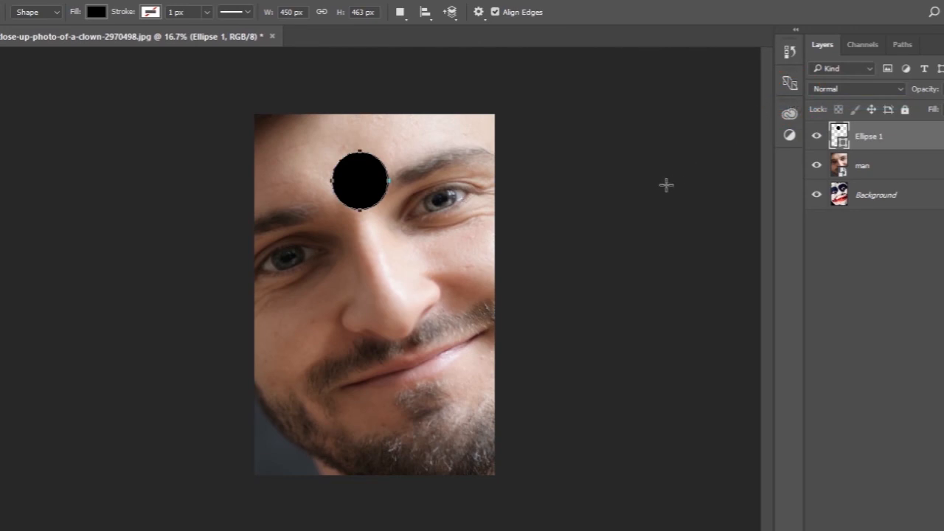
key(Return)
Group the ellipse layer with the man layer and expand the group.
shift+click(843, 169)
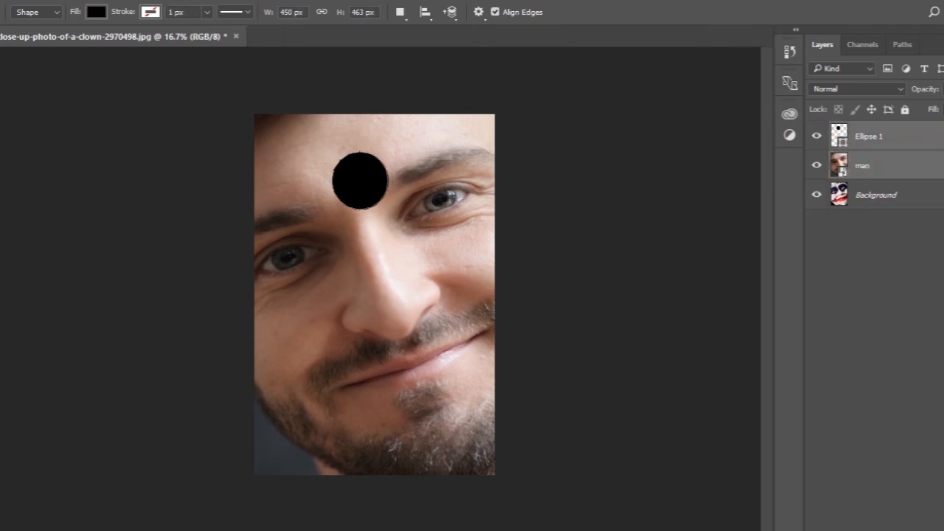
key(ctrl+g)
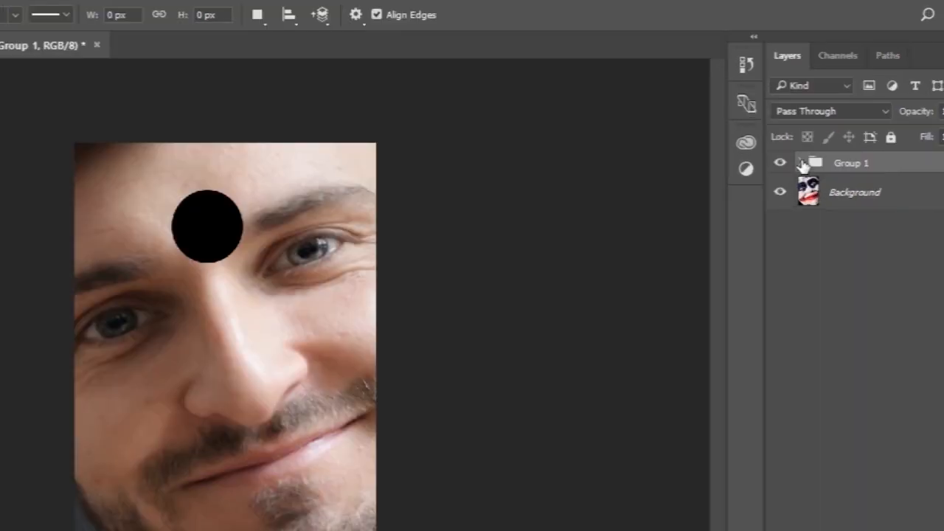
click(833, 130)
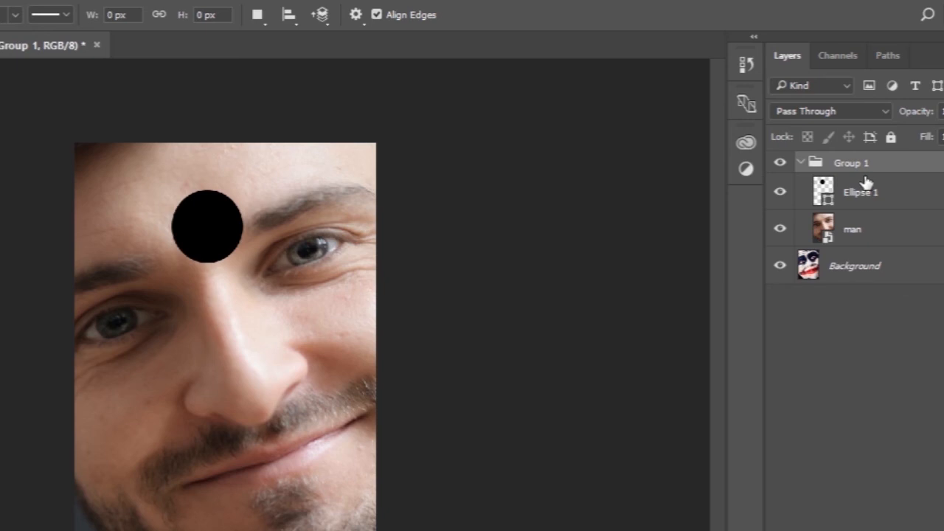
Set the ellipse layer's Knockout option to Shallow and lower its Fill Opacity to 0%.
click(913, 194)
double_click(914, 195)
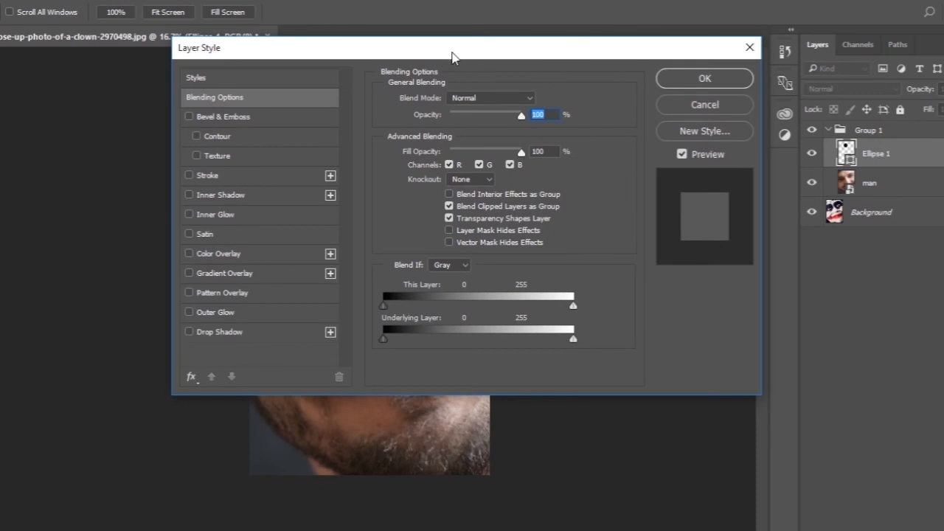
drag(452, 58, 736, 79)
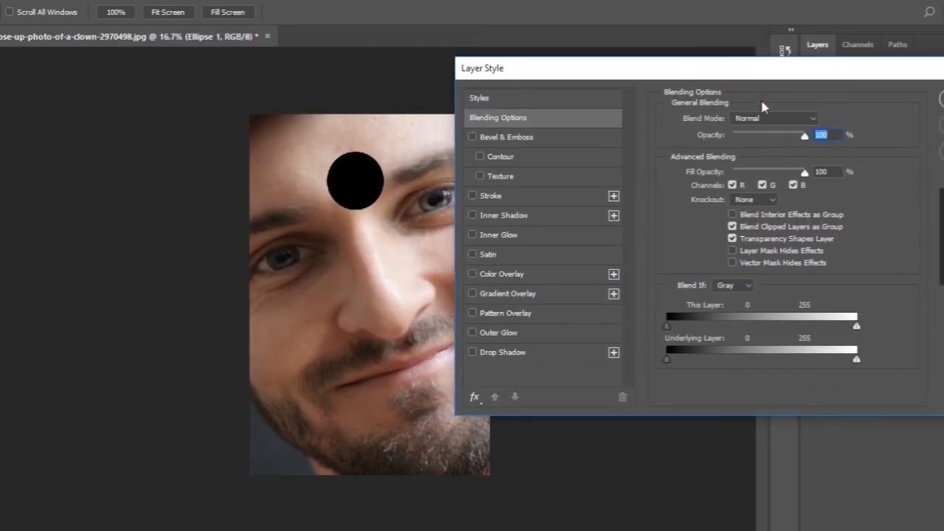
click(773, 203)
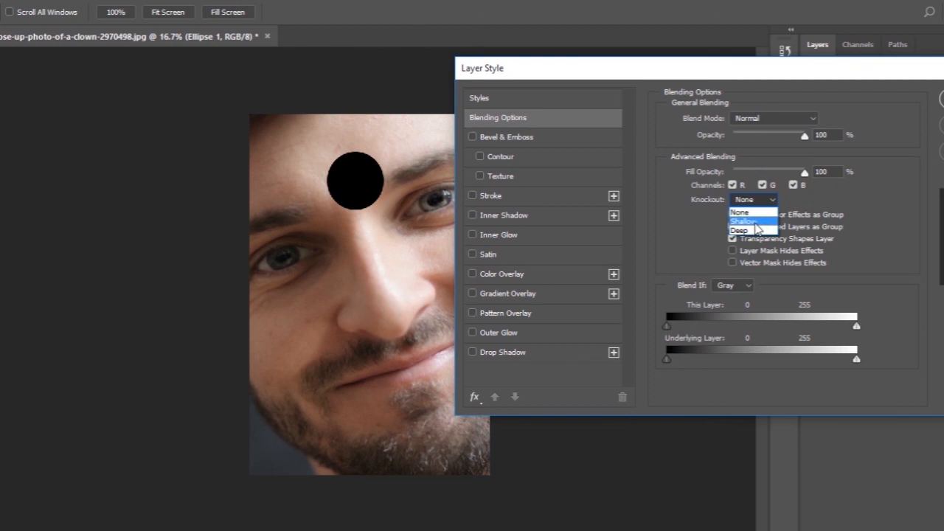
click(755, 223)
drag(805, 172, 725, 189)
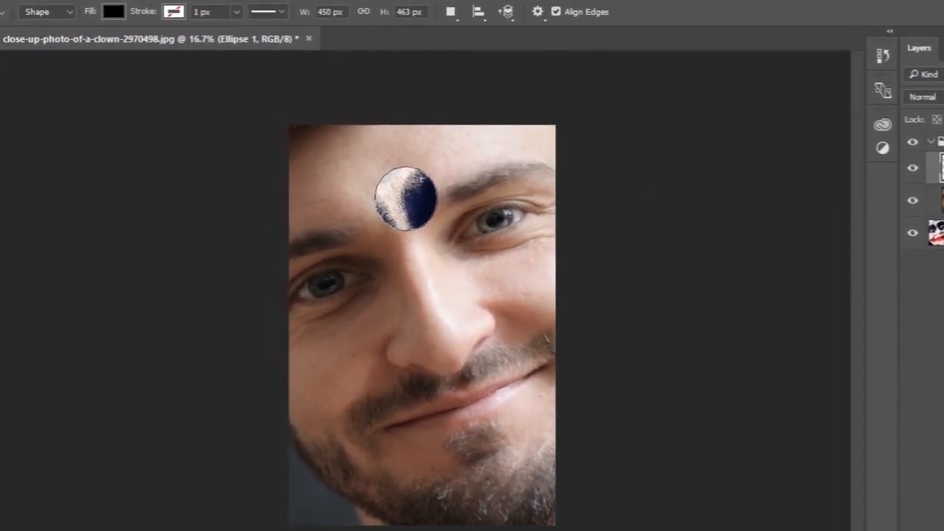
Move the knockout circle from the forehead over the man's eye on the right side of the photo.
key(v)
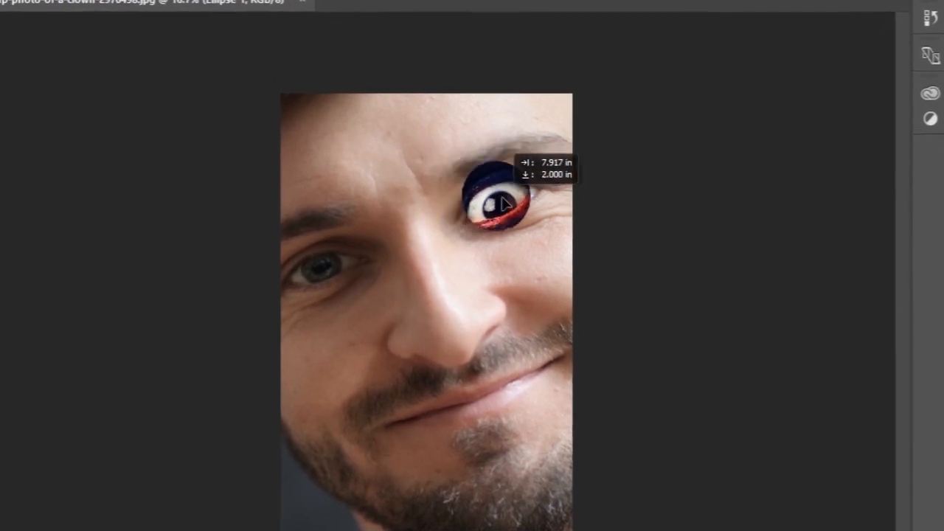